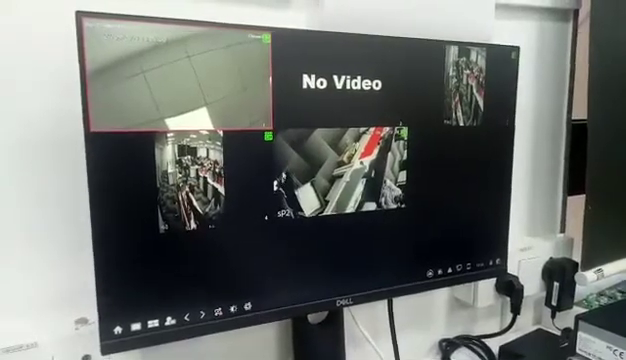
From the live-view Main Menu, browse System and General Setting, then reach Preview Setting
right_click(232, 80)
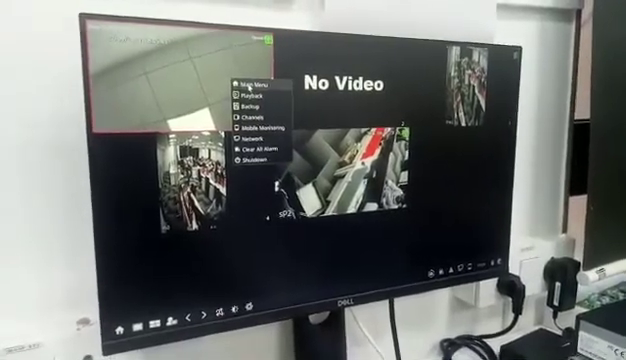
click(248, 87)
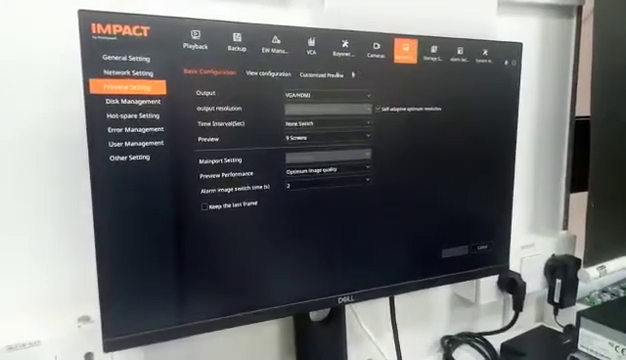
click(487, 55)
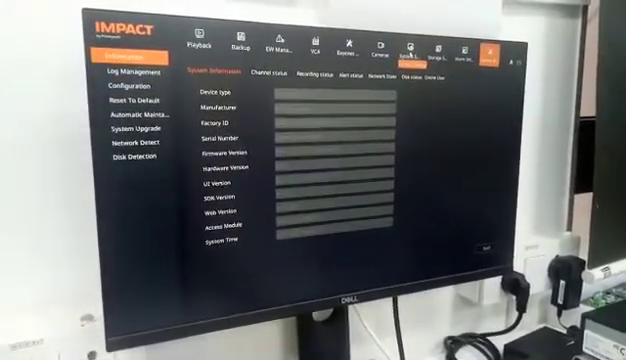
click(411, 50)
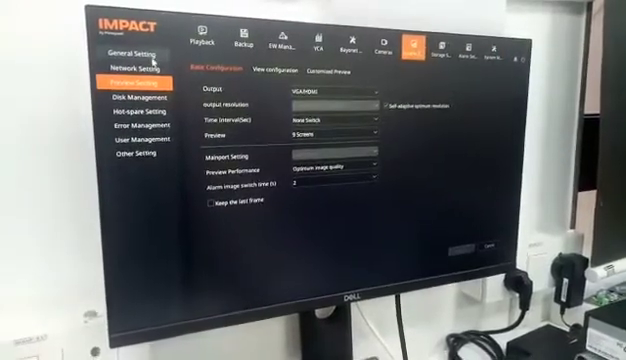
click(152, 62)
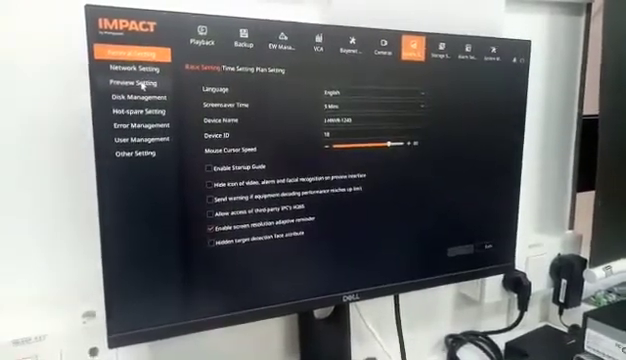
click(149, 84)
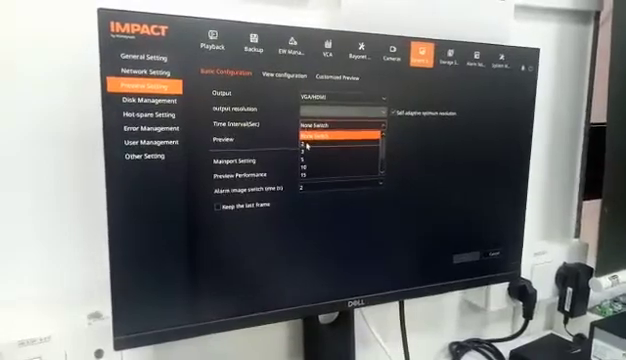
Choose Time Interval 2 seconds and Single-screen Preview, then show the View configuration tab
click(306, 146)
click(317, 141)
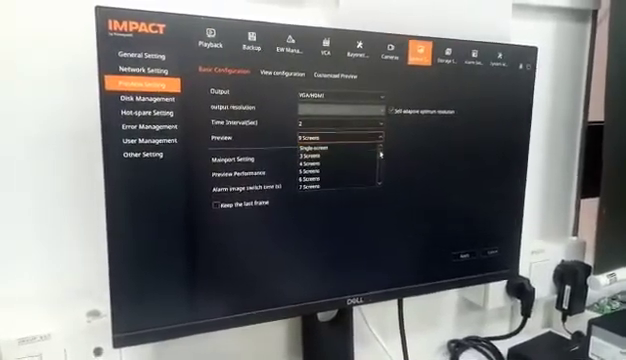
click(378, 147)
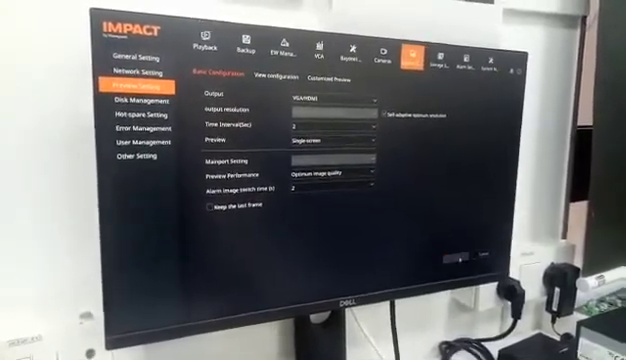
click(280, 76)
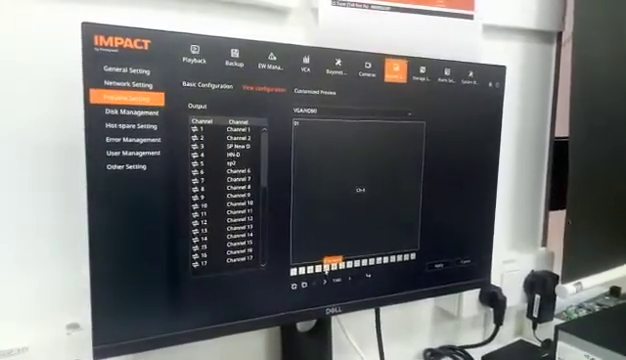
Pick the five-split layout and drag Channel 5 into pane 05
click(330, 268)
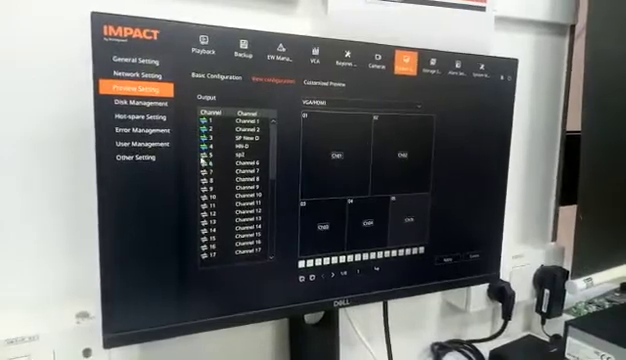
drag(208, 160, 405, 218)
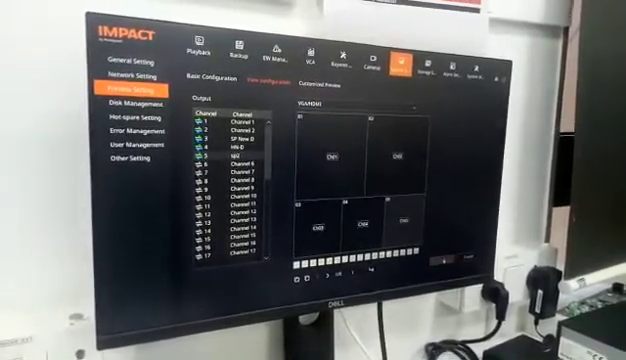
Reselect Single-screen under Basic Configuration, apply it, and return to View configuration
click(211, 76)
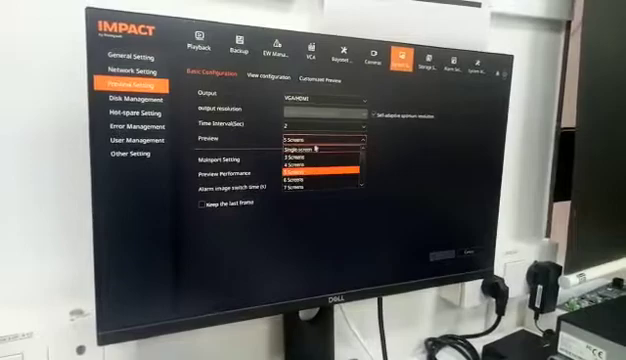
click(313, 148)
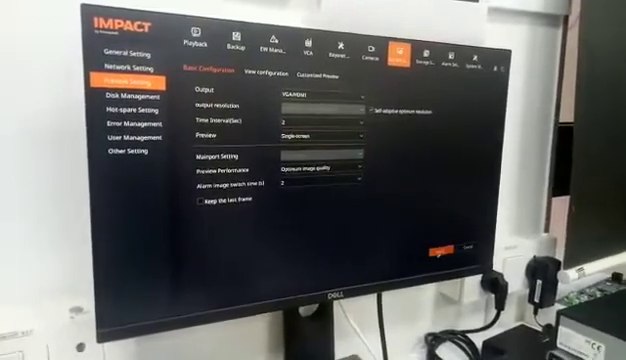
click(443, 252)
click(268, 77)
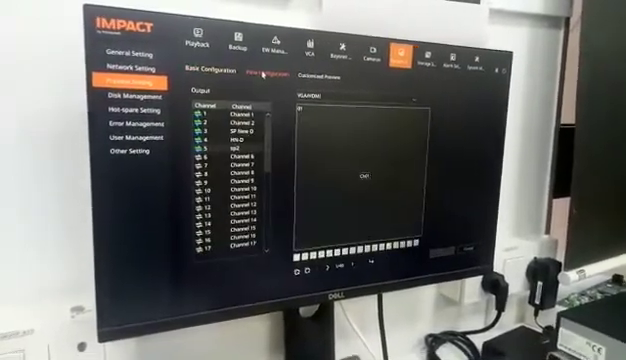